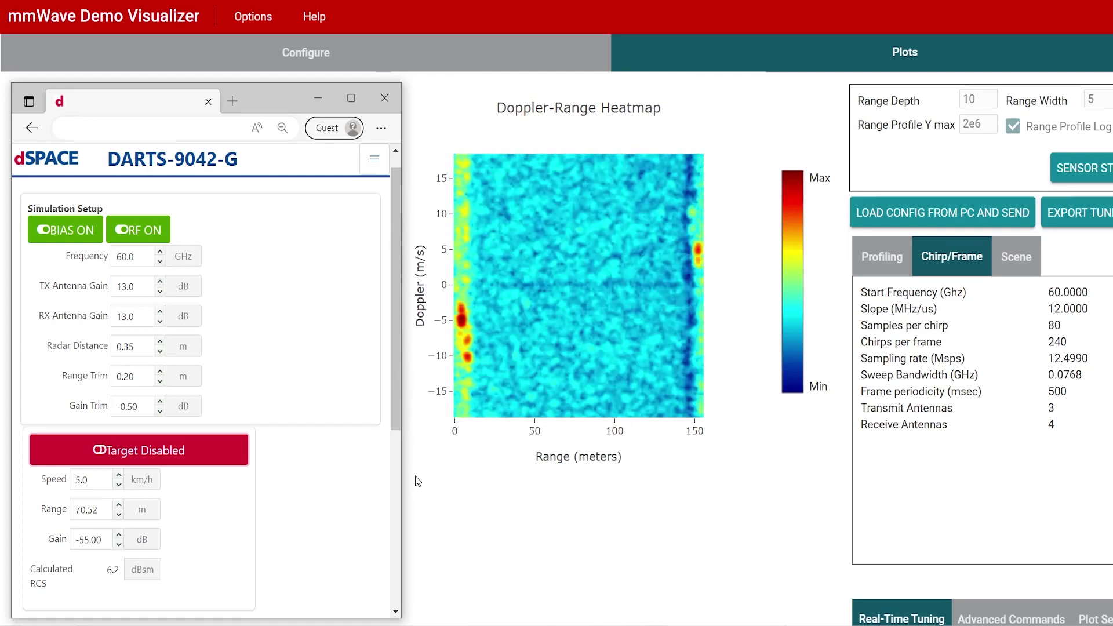
Enable the DARTS simulated target at 70.52 m, 5.0 km/h and -55.00 dB gain.
mouse_move(450, 439)
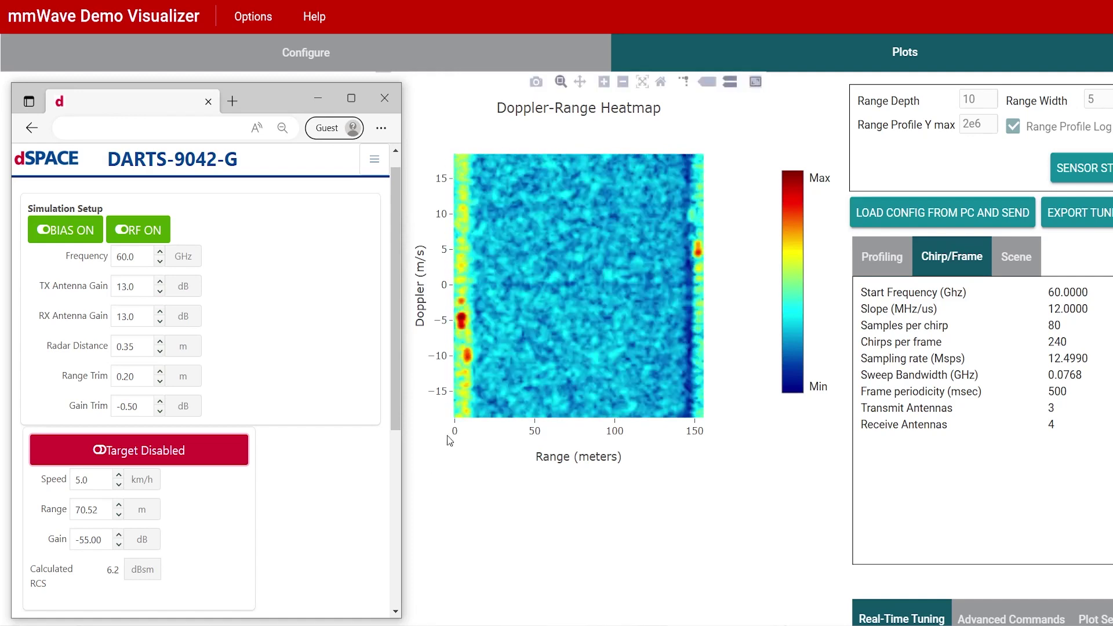
left_click(196, 455)
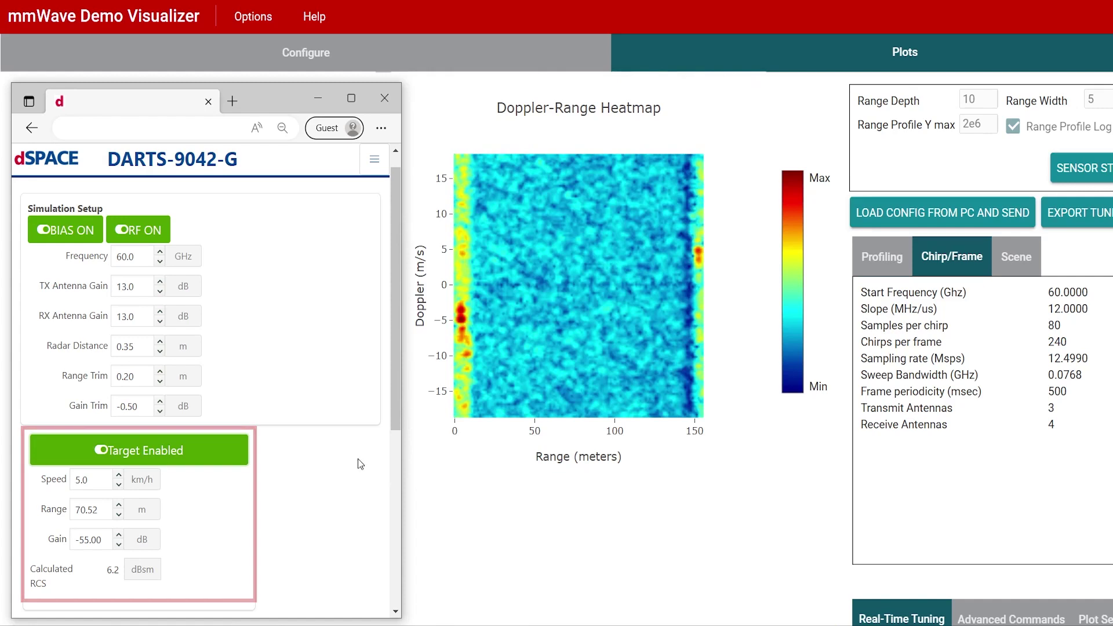
mouse_move(451, 446)
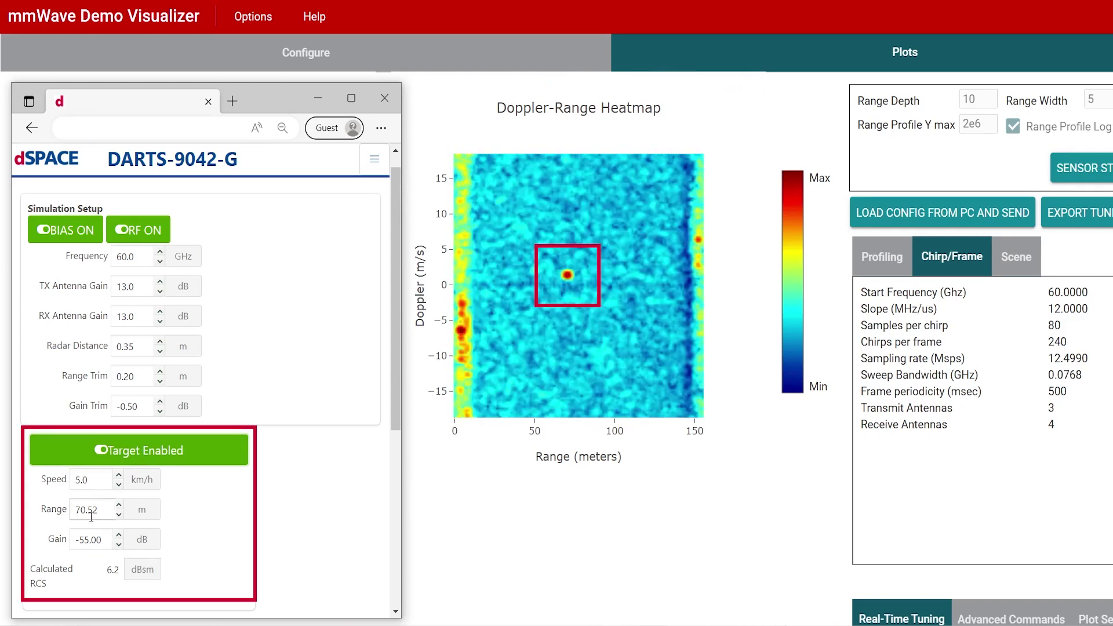
Change the target range to 6.54 m, then 140.57 m, then finally 70 m.
left_click_drag(107, 512, 74, 513)
type("6.54")
left_click(197, 527)
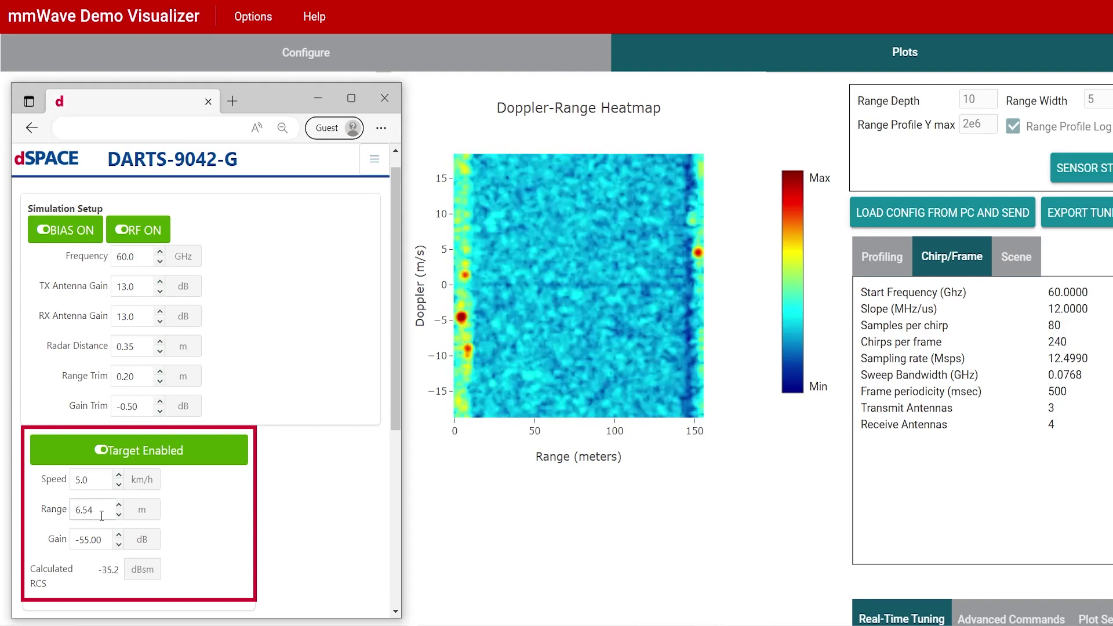
left_click_drag(102, 515, 58, 510)
type("140.57")
left_click(175, 516)
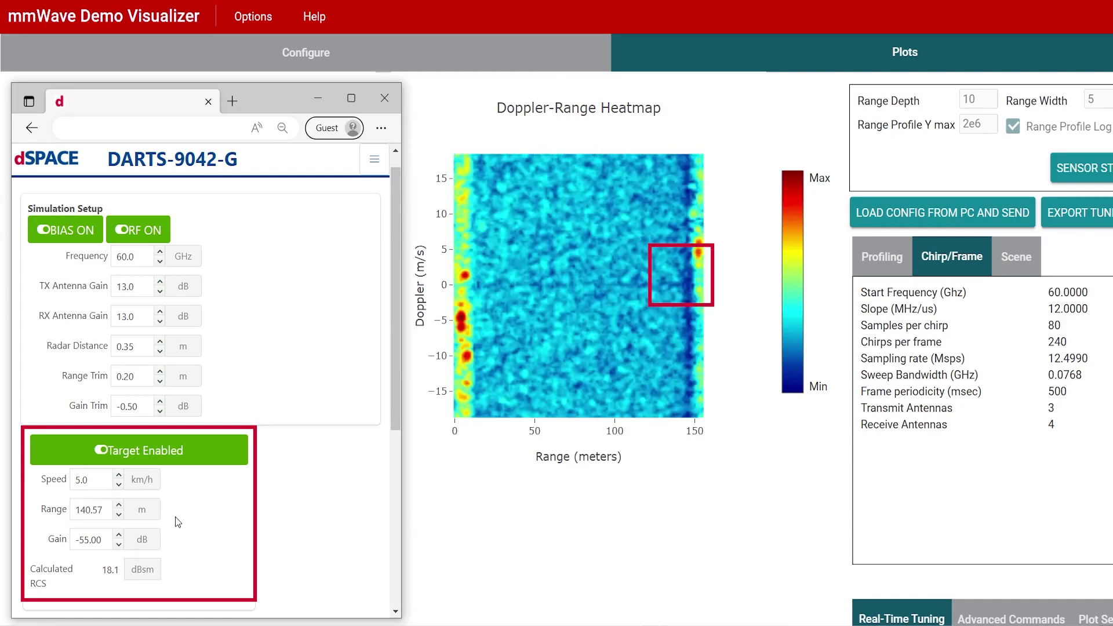
left_click_drag(113, 510, 54, 511)
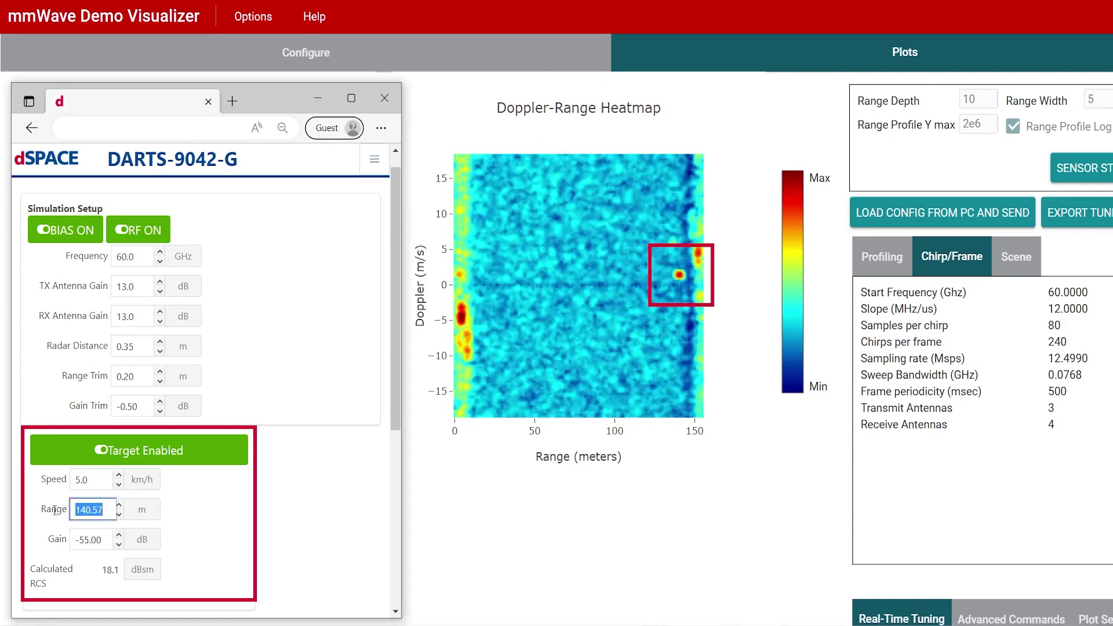
type("70")
left_click(227, 526)
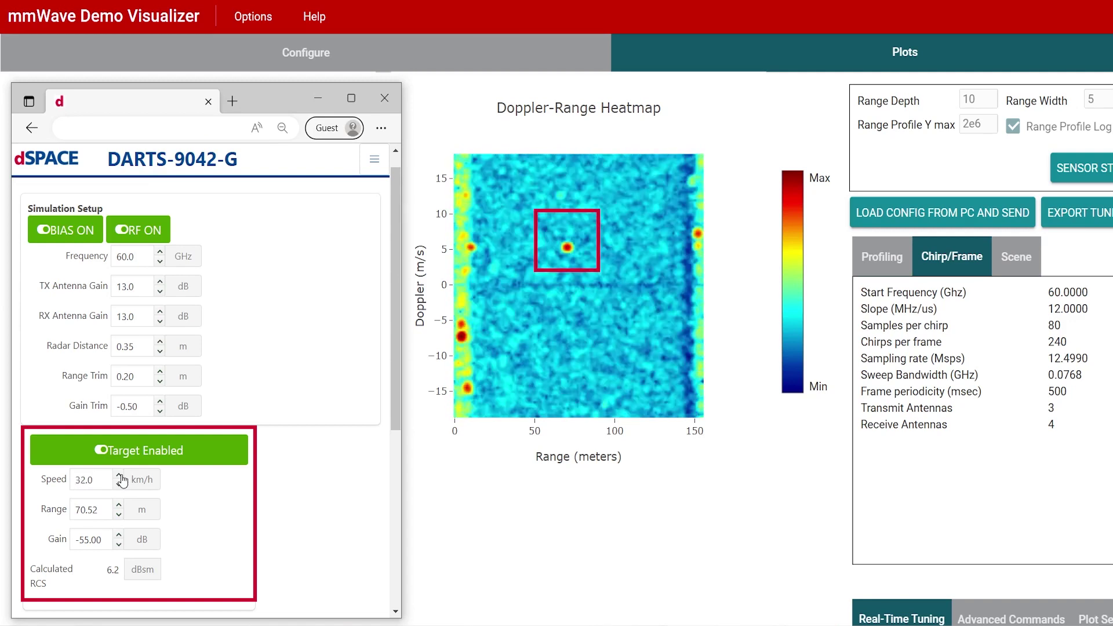
Set the target speed to -52 km/h and adjust the gain down, then up, to -64.50 dB.
left_click(82, 485)
left_click(76, 482)
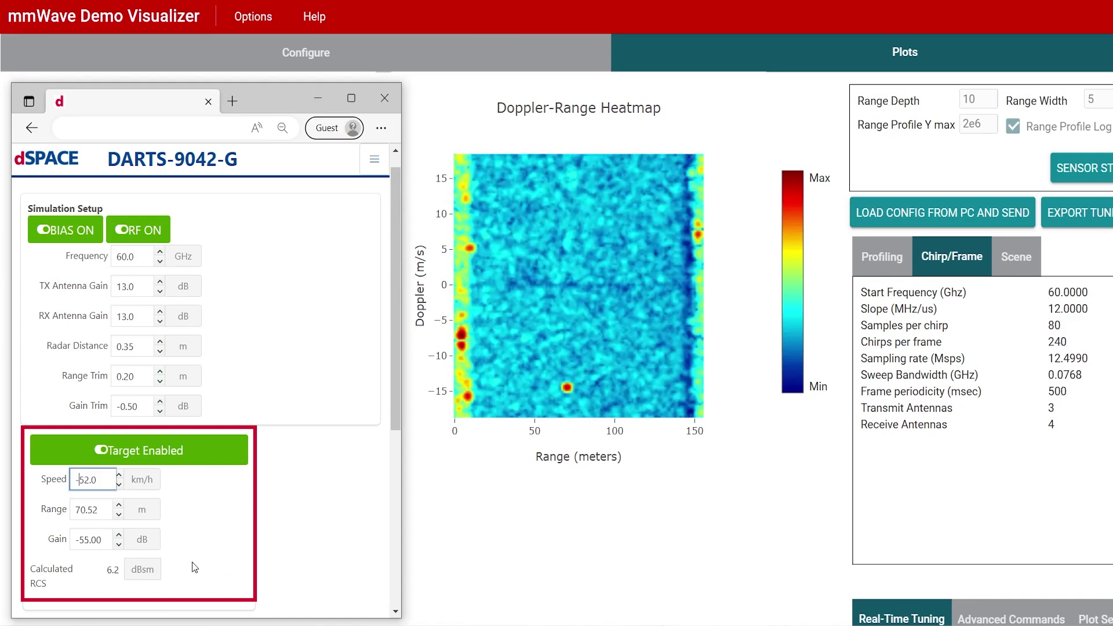
left_click(119, 547)
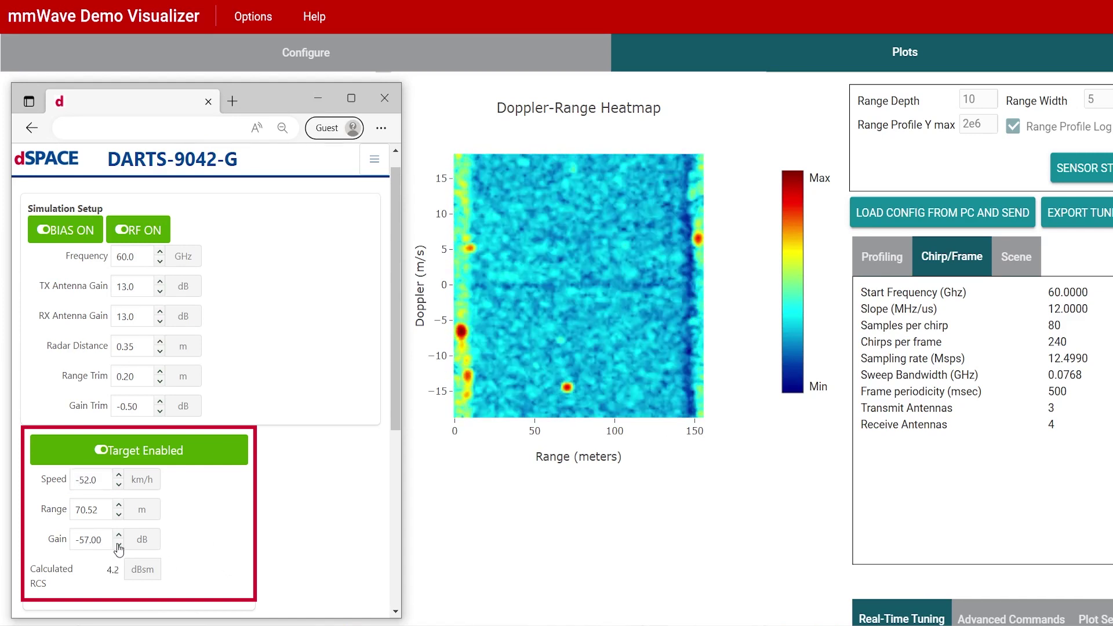
left_click(119, 547)
left_click(118, 546)
left_click(119, 546)
left_click(119, 547)
left_click(119, 546)
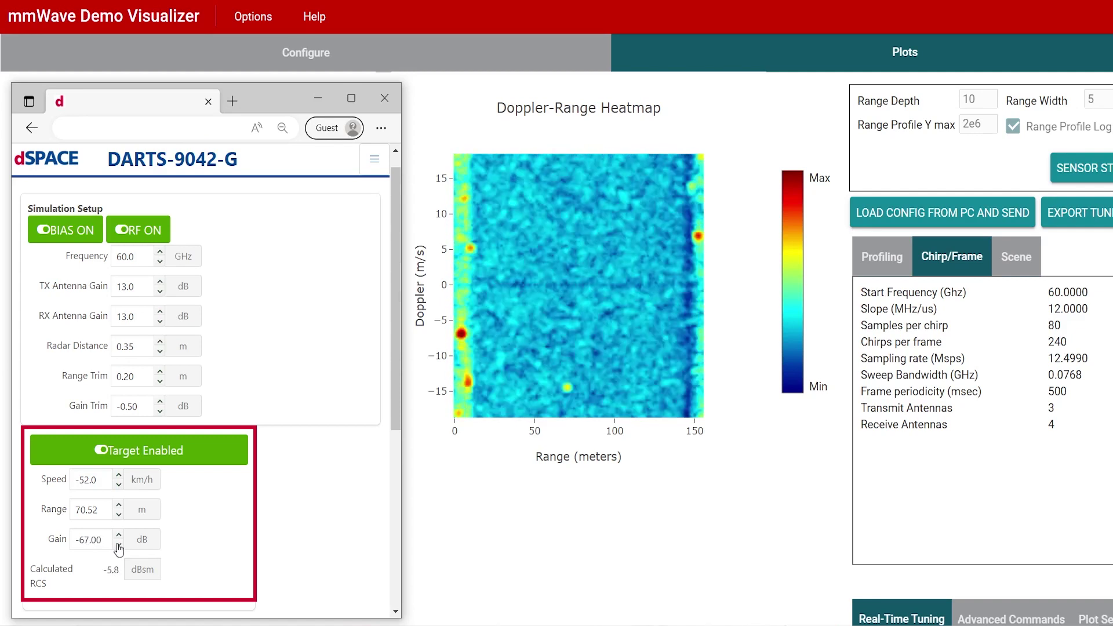
left_click(119, 536)
left_click(119, 536)
left_click_drag(119, 537, 119, 537)
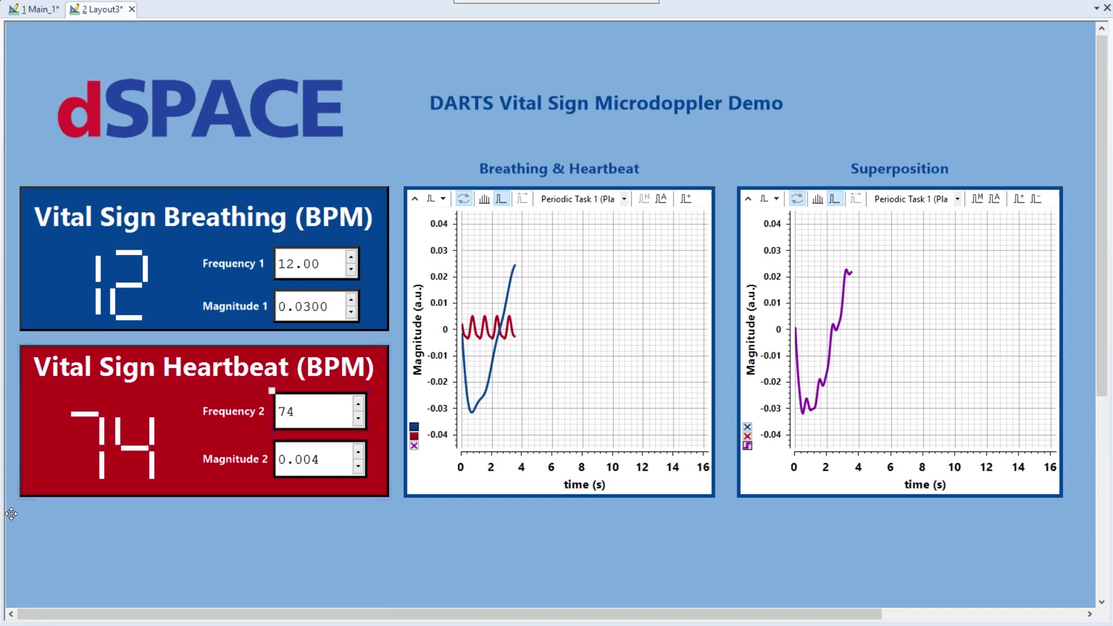
Set the breathing signal to 27 BPM with magnitude 0.01.
left_click(278, 266)
type("27")
key("Return")
left_click(333, 314)
type("0.03")
key("BackSpace")
type("1")
key("Return")
Set the heartbeat signal to 98 BPM and start entering magnitude 0.0018.
left_click(313, 418)
key("BackSpace")
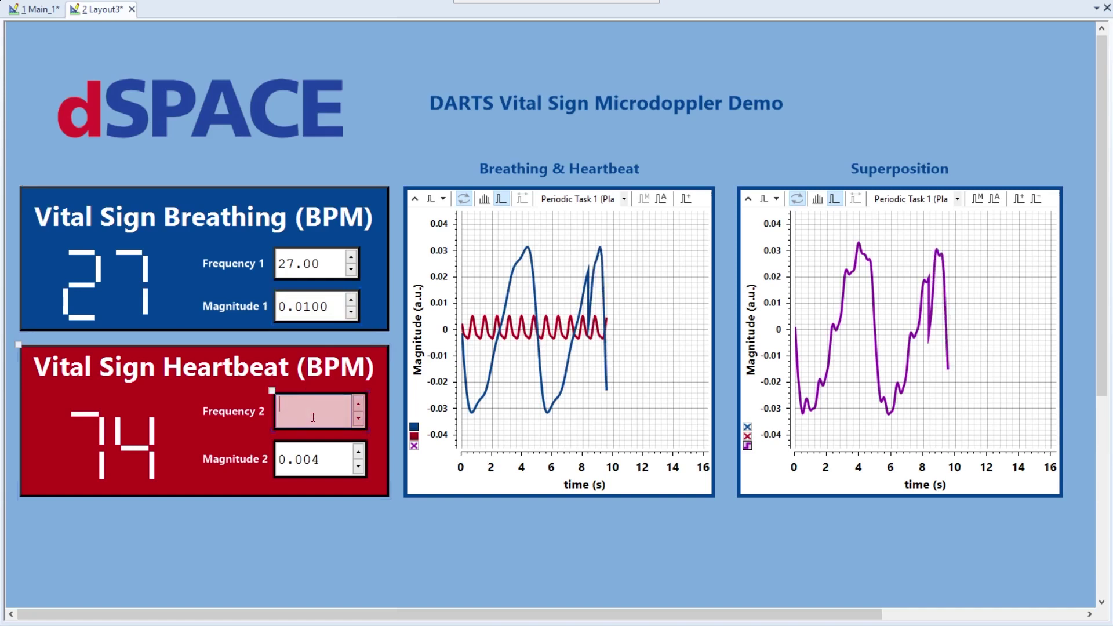
type("98")
key("Return")
left_click(313, 461)
key("BackSpace")
type("18")
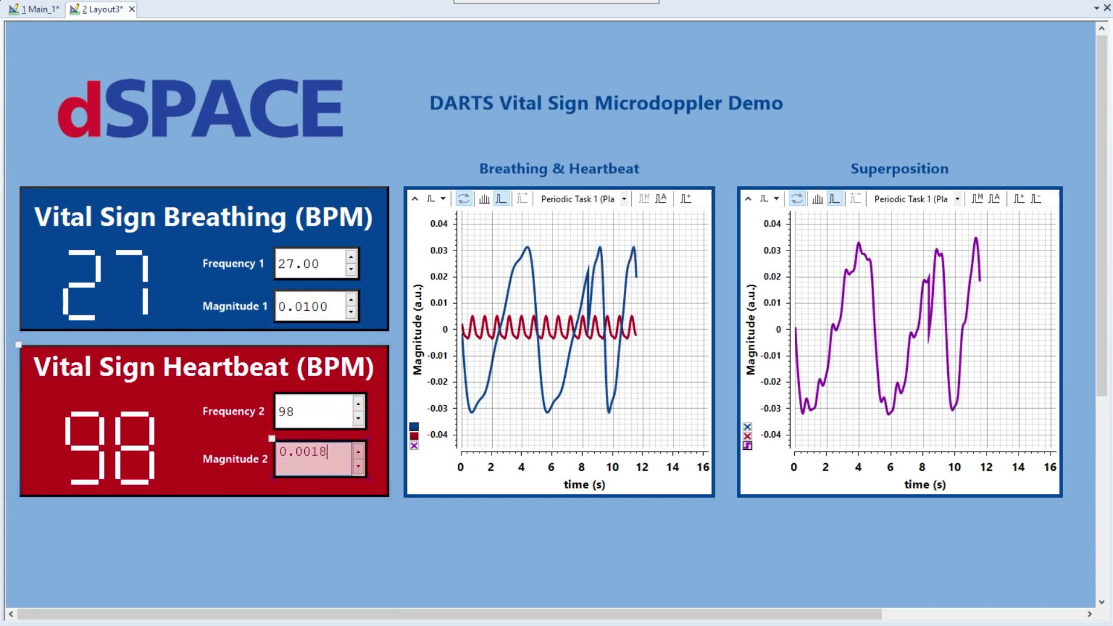